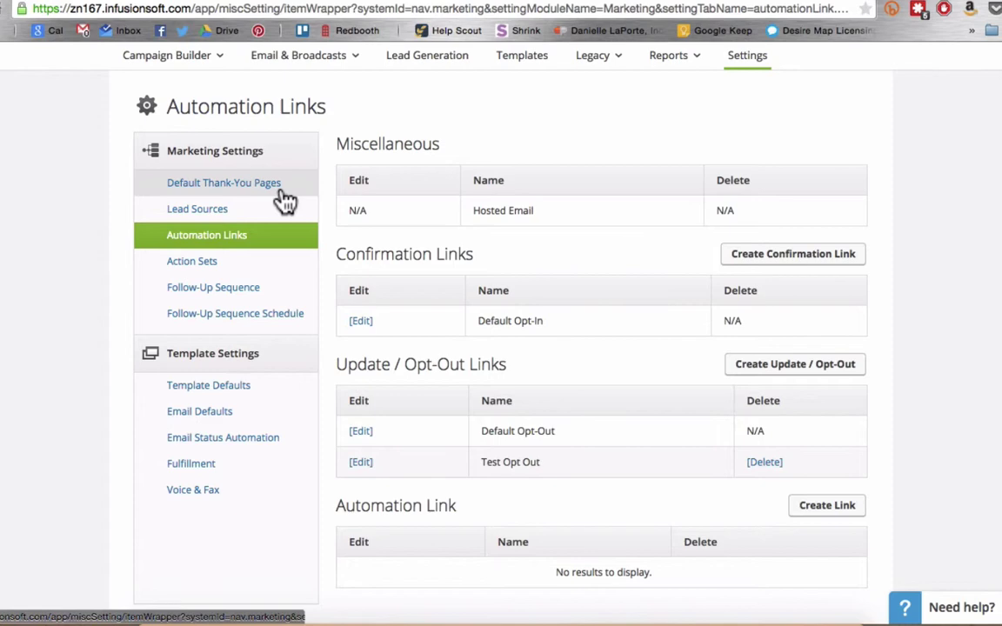
Start a new Update / Opt-Out link named 'Weekly Email Opt Out'
scroll(261, 248, "up", 1)
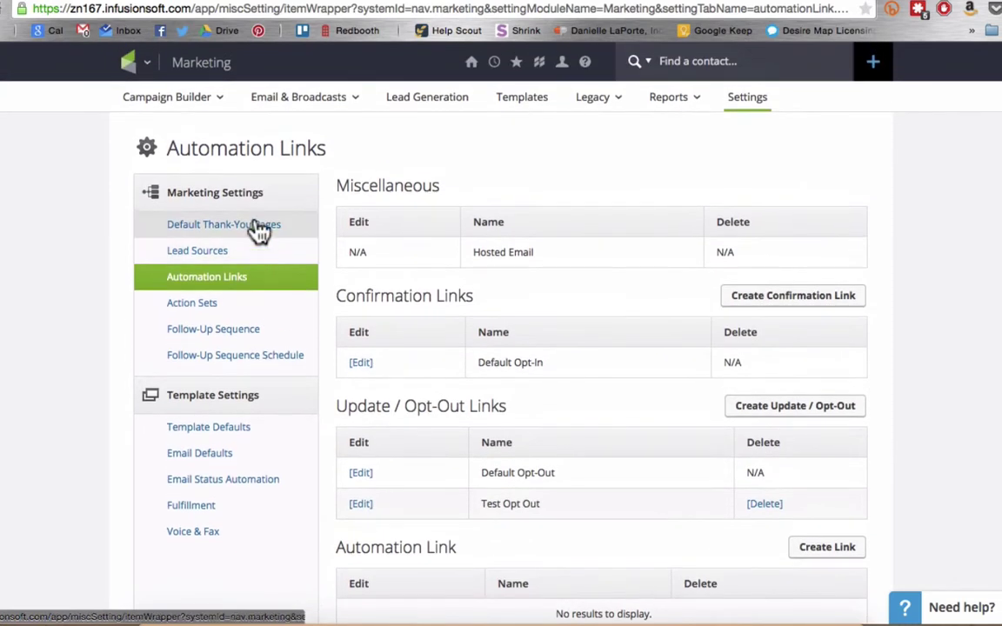
left_click(139, 65)
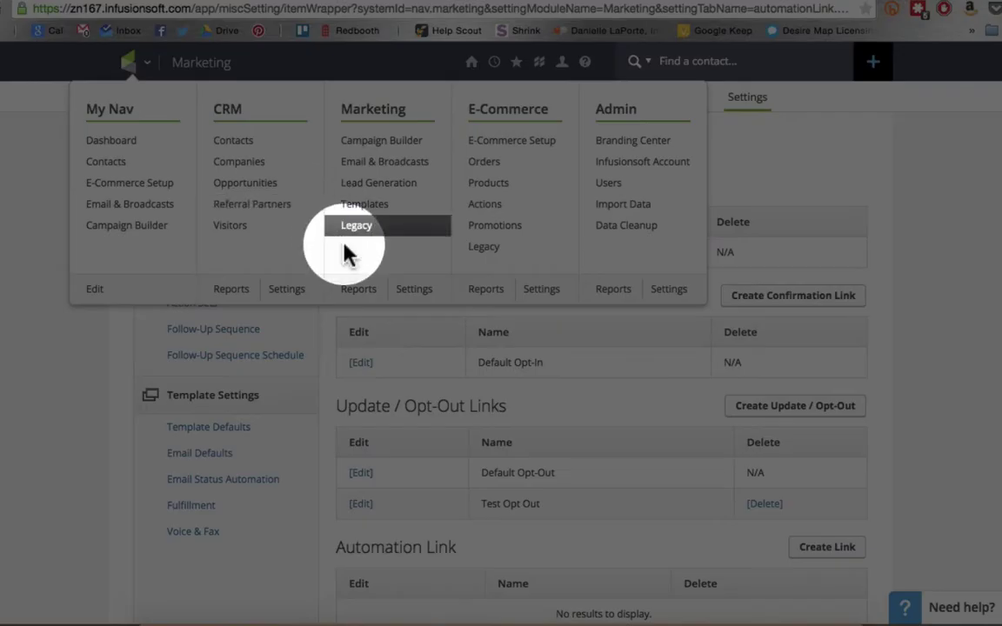
left_click(115, 349)
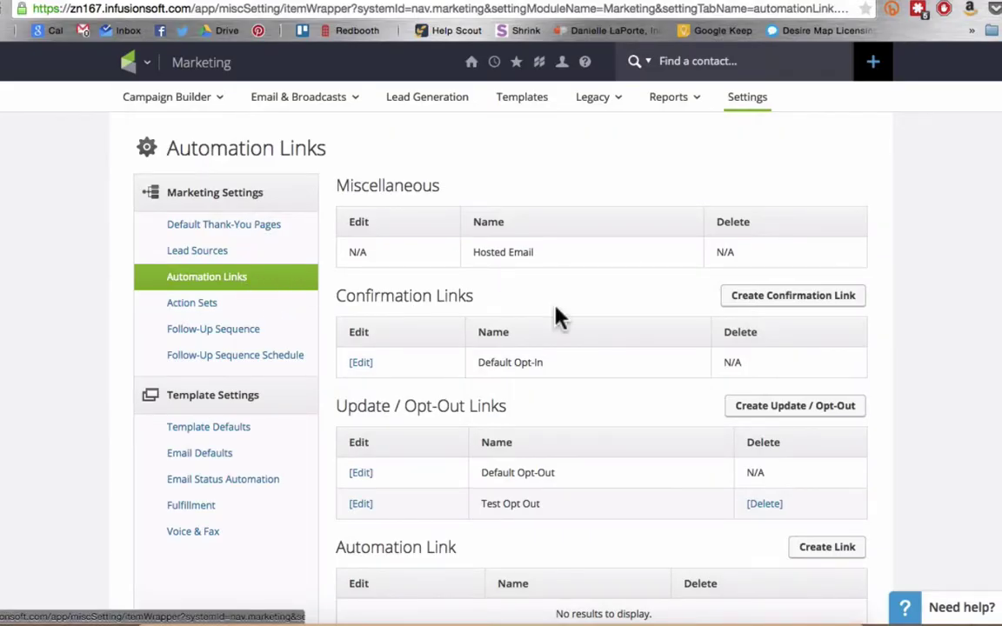
scroll(555, 315, "down", 1)
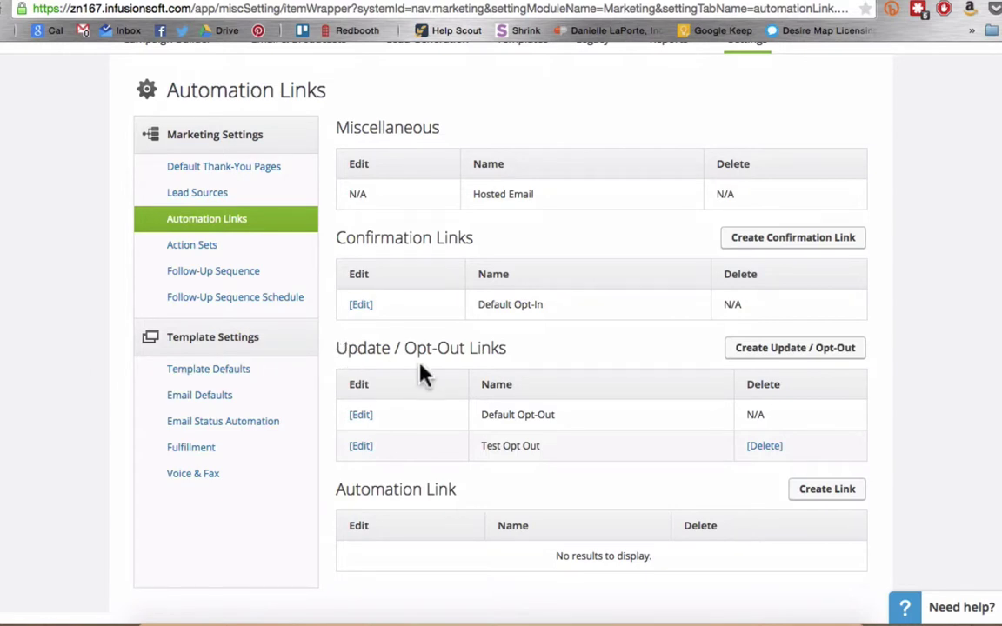
left_click(820, 356)
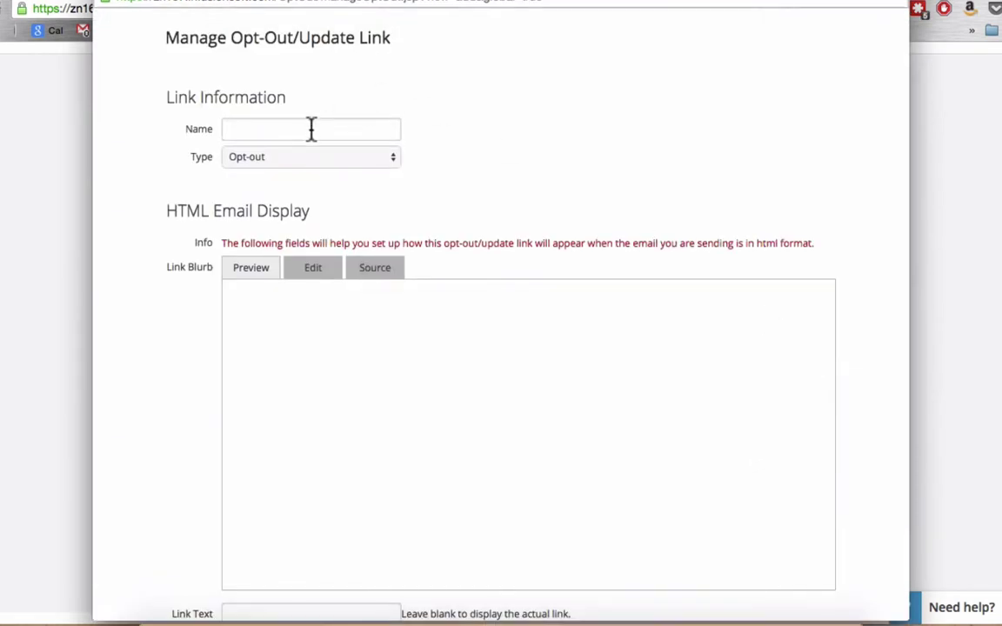
left_click(311, 128)
type("Weekly Email Opt Out")
Set the link text to 'Unsubscribe to Weekly Emails'
scroll(418, 190, "down", 3)
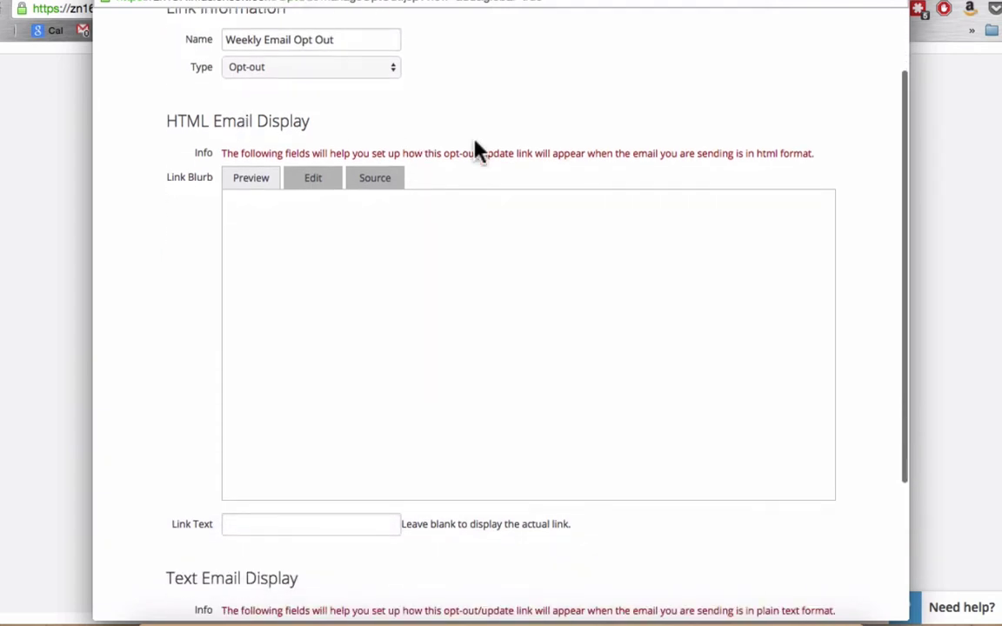
mouse_move(482, 302)
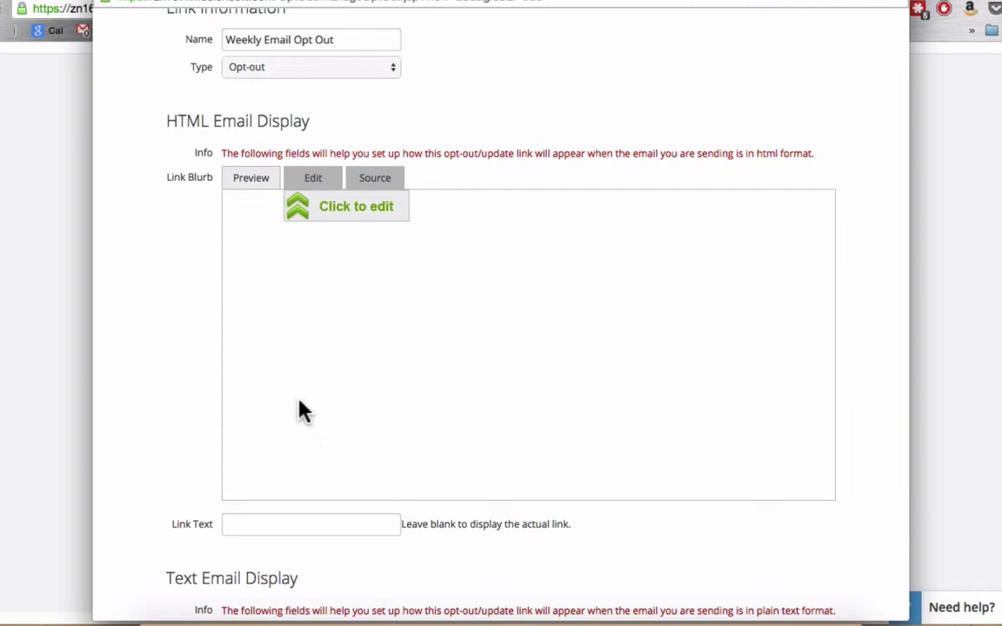
left_click(257, 524)
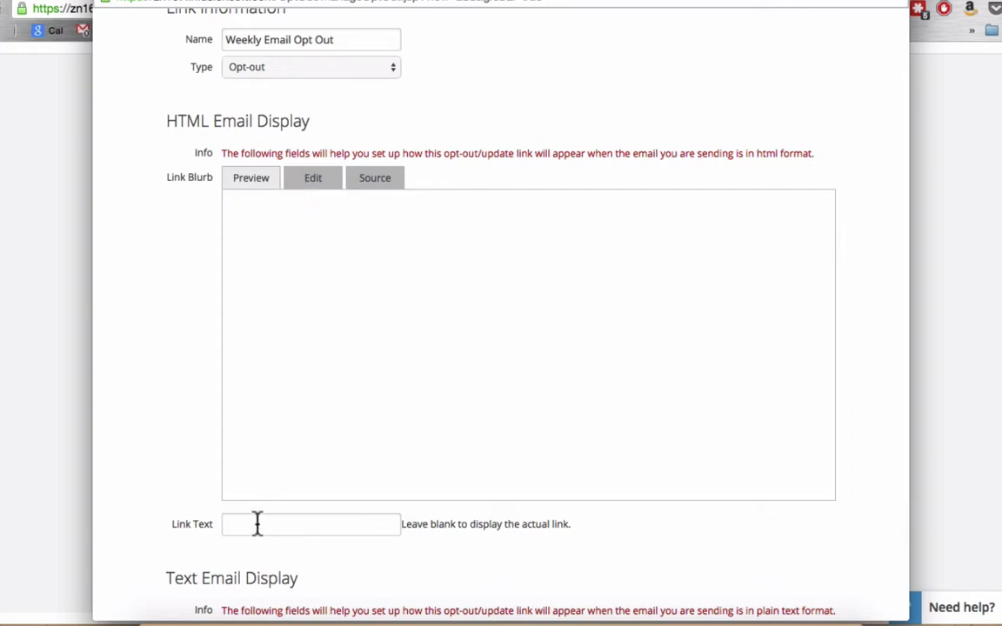
type("Unsubscribe to Weekly Emails")
scroll(179, 325, "down", 3)
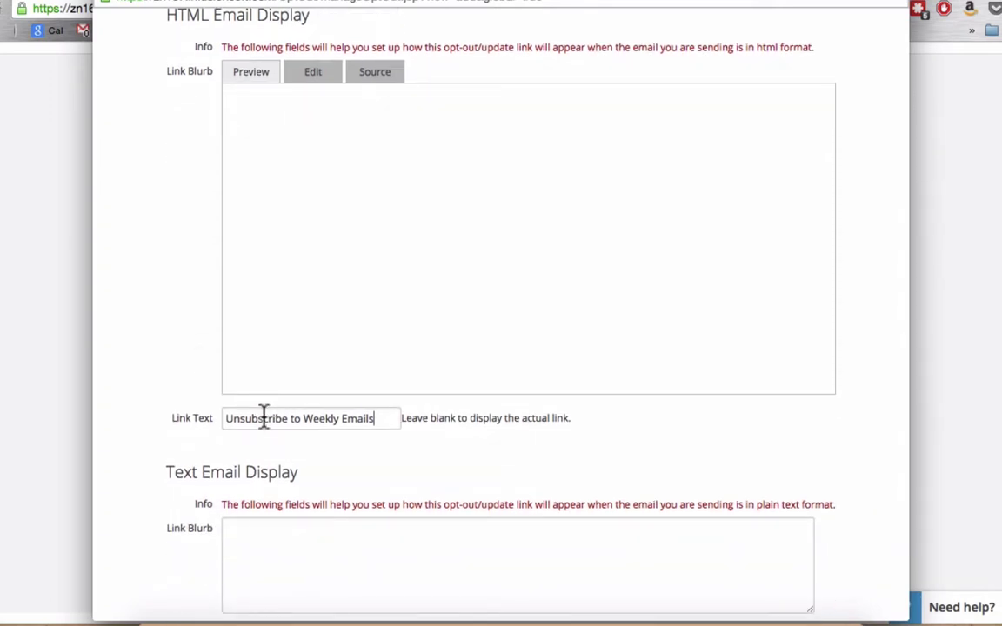
scroll(406, 421, "down", 2)
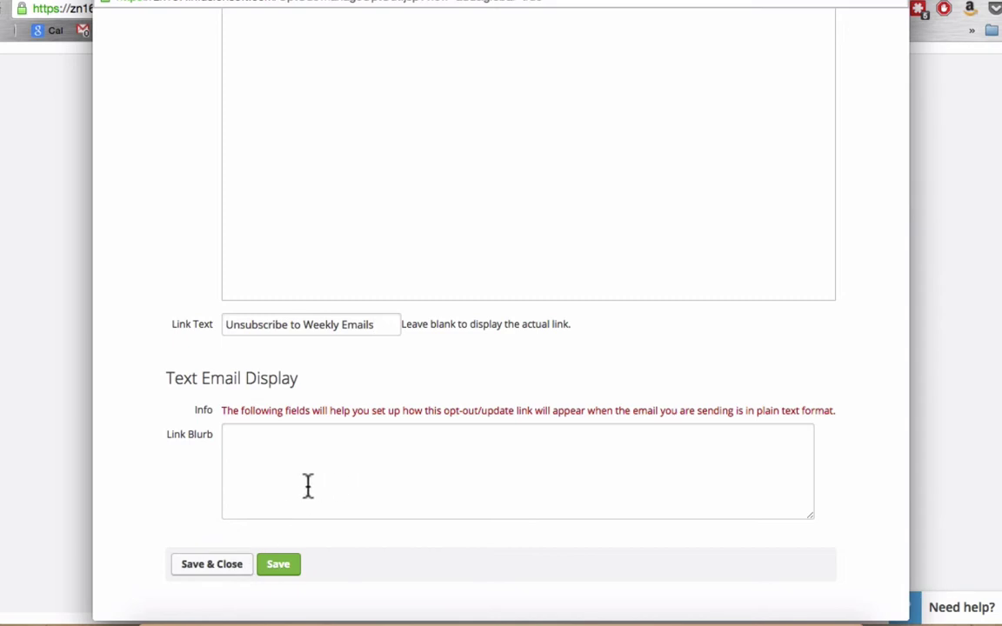
Save the link and set the opt-out page header to 'Unsubscribe from Weekly Emails'
left_click(284, 570)
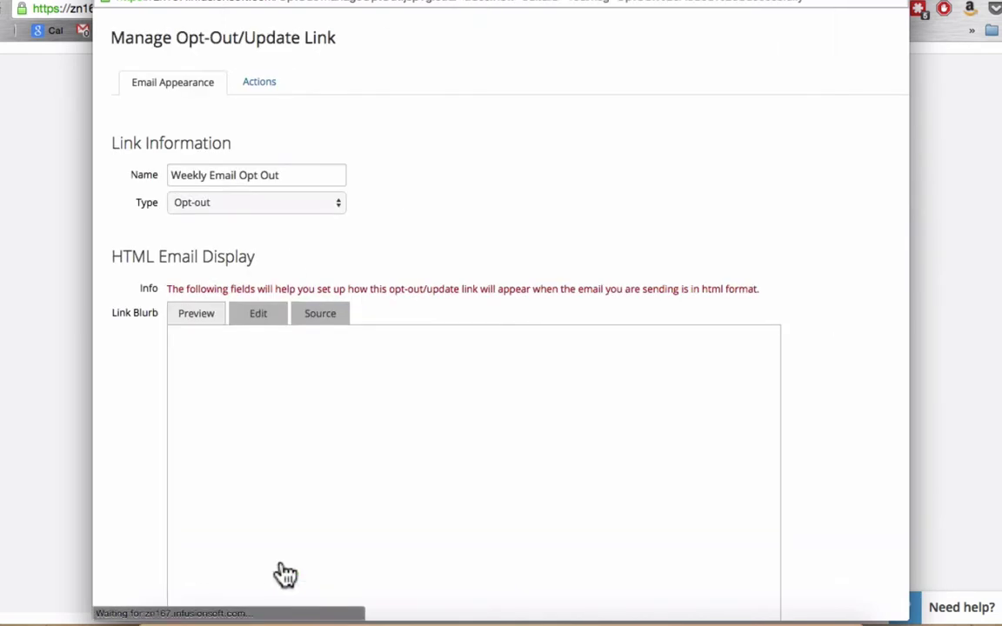
scroll(355, 233, "down", 10)
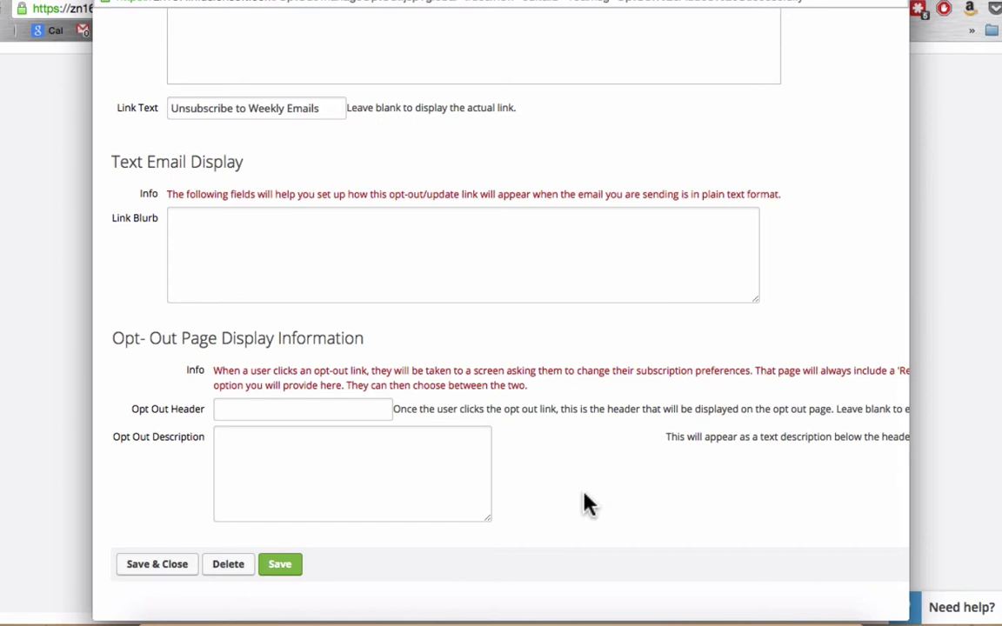
left_click(252, 406)
type("Unsubscribed")
key("BackSpace")
type("from We")
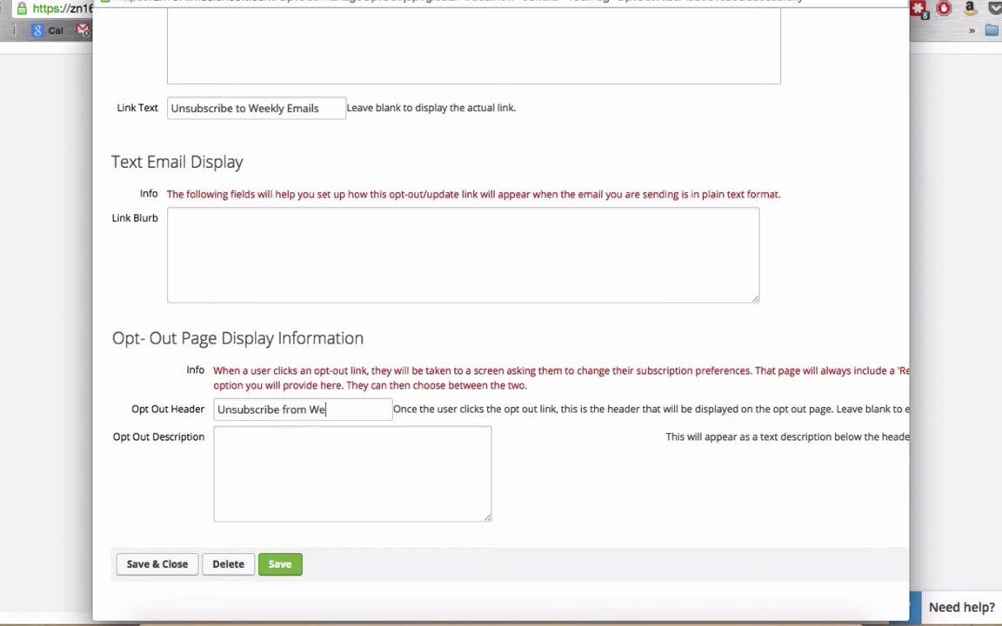
type("ekly Emails")
Paste the description about leaving only the Weekly Email list and save
left_click(285, 438)
type("Click here to unsubscribe from Weekly Emails. Choosing this option will remove you ONLY from the Weekly Email list.")
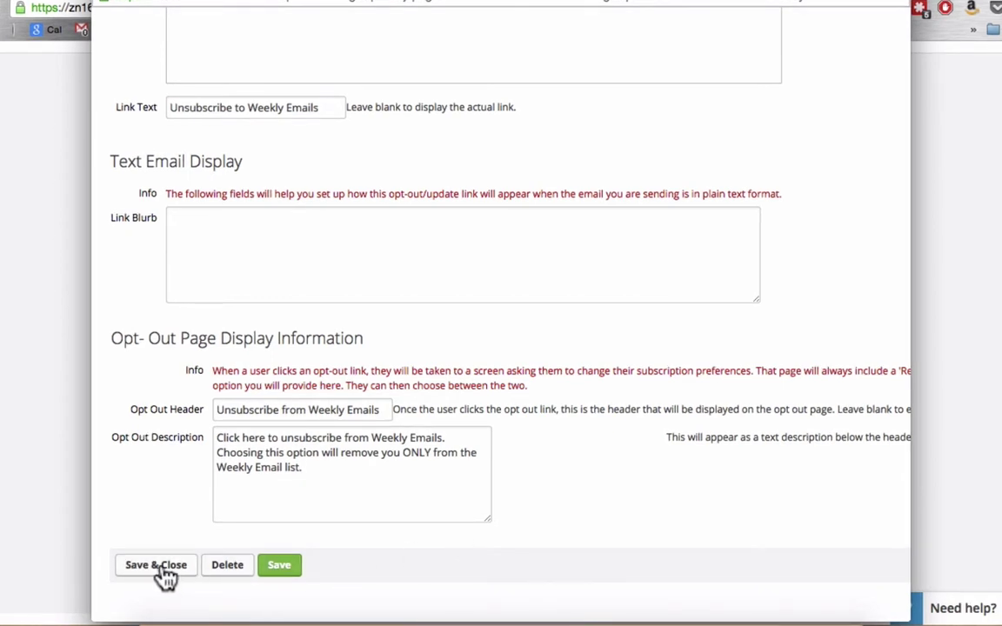
left_click(292, 568)
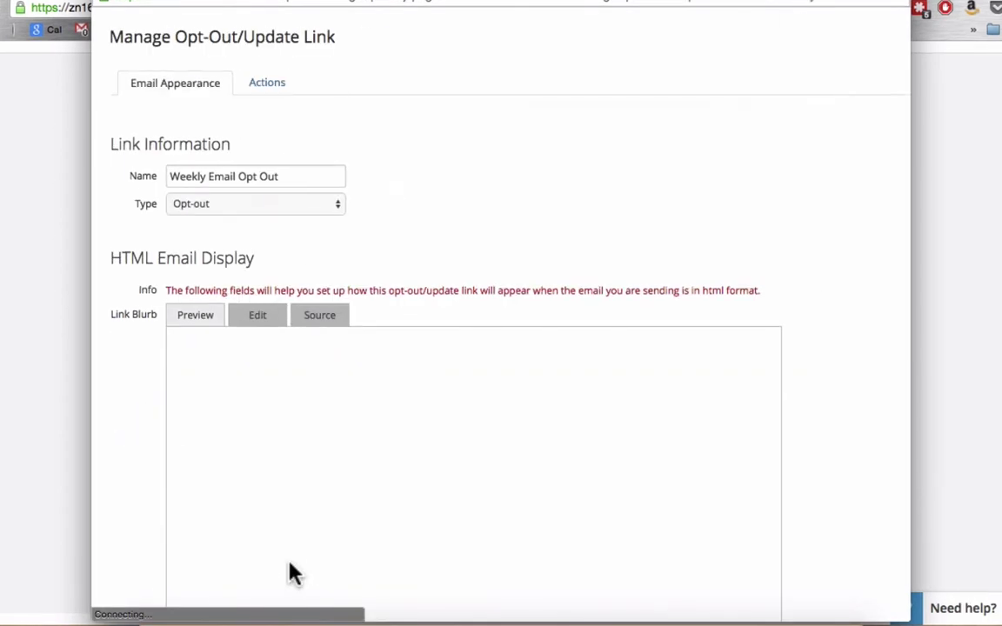
Add an Apply/Remove Tag action that removes 'Test Tag Weekly', and save it
left_click(259, 82)
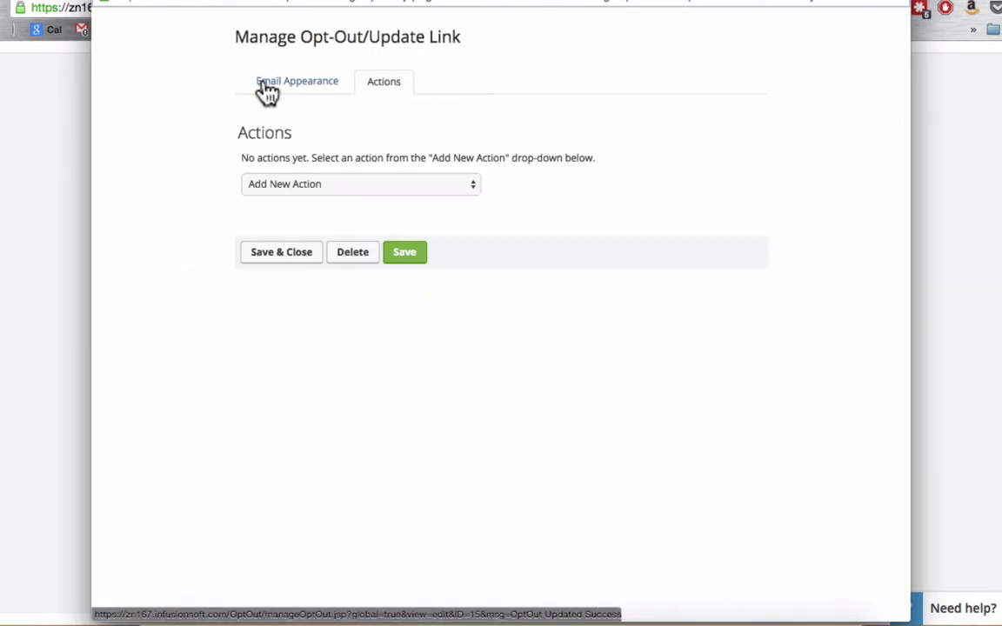
left_click(284, 186)
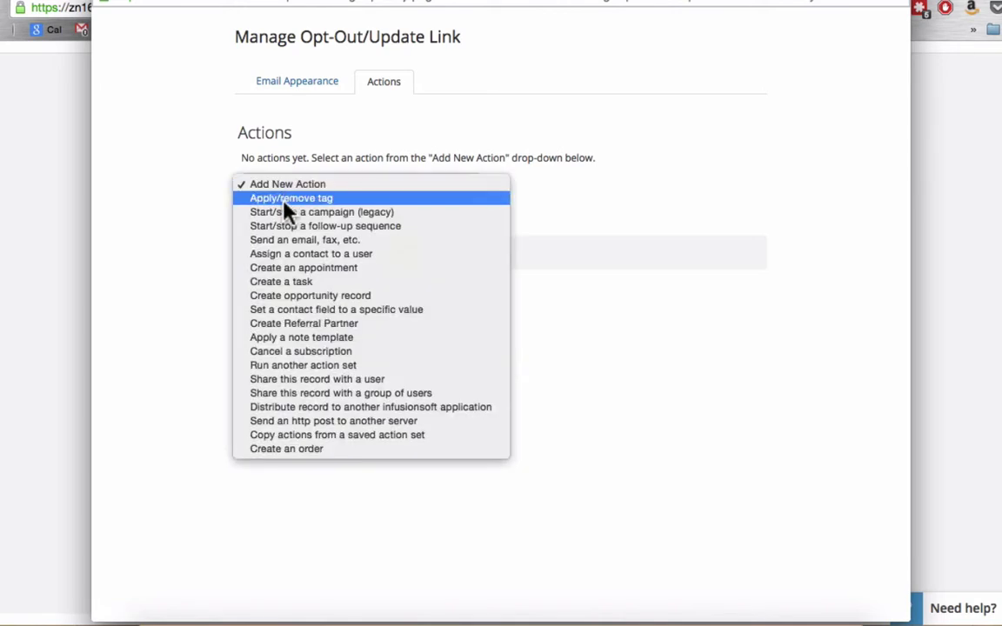
left_click(285, 202)
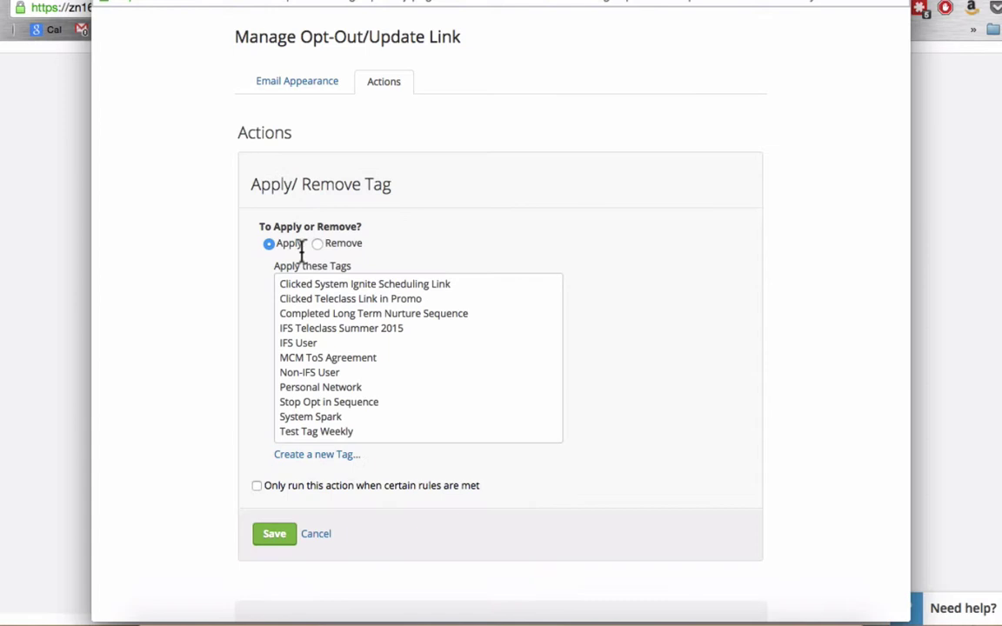
left_click(318, 248)
scroll(333, 351, "down", 3)
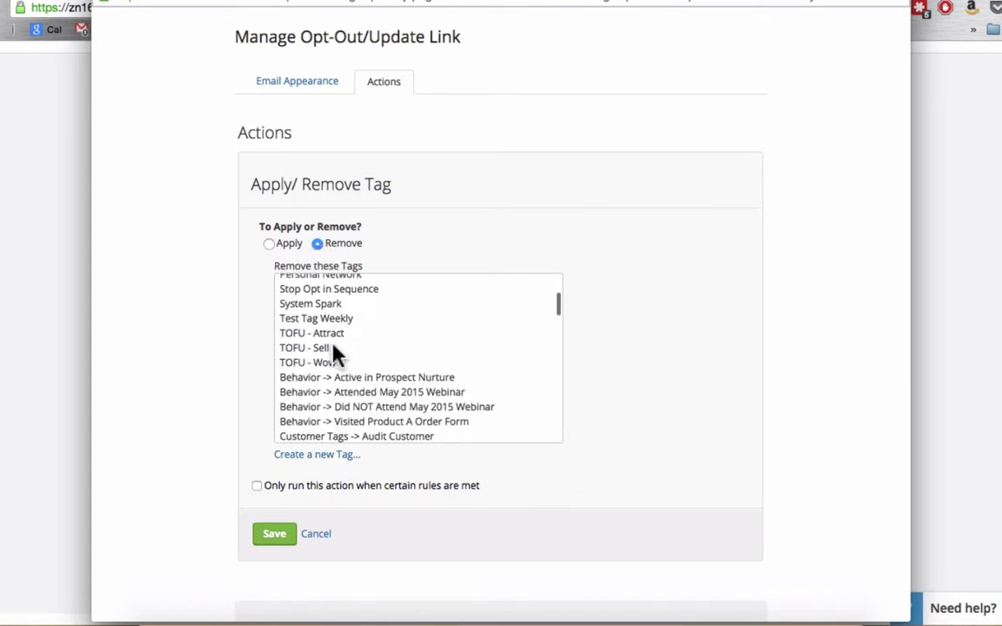
left_click(318, 319)
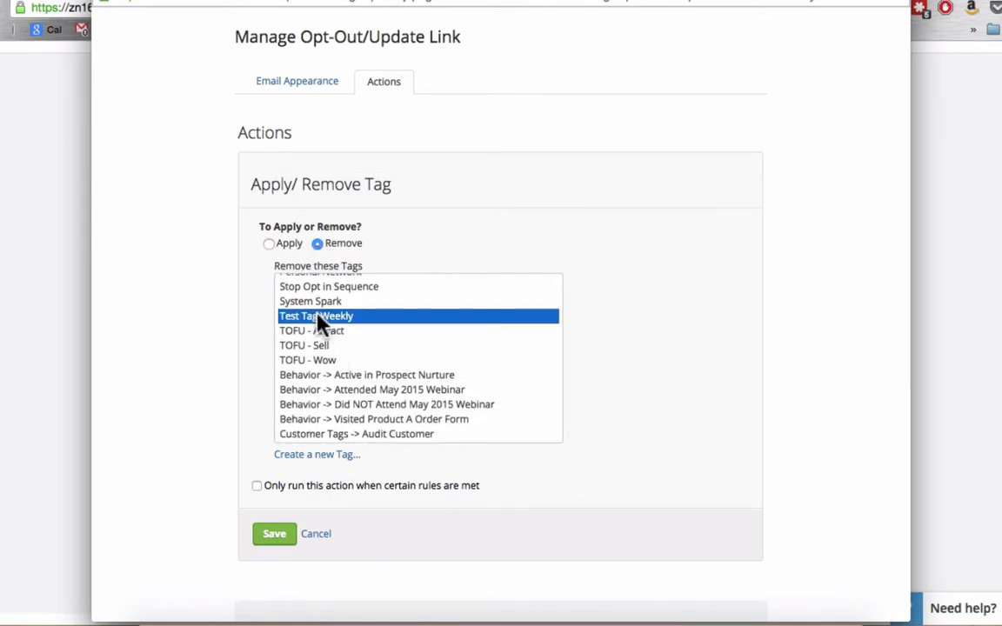
left_click(276, 537)
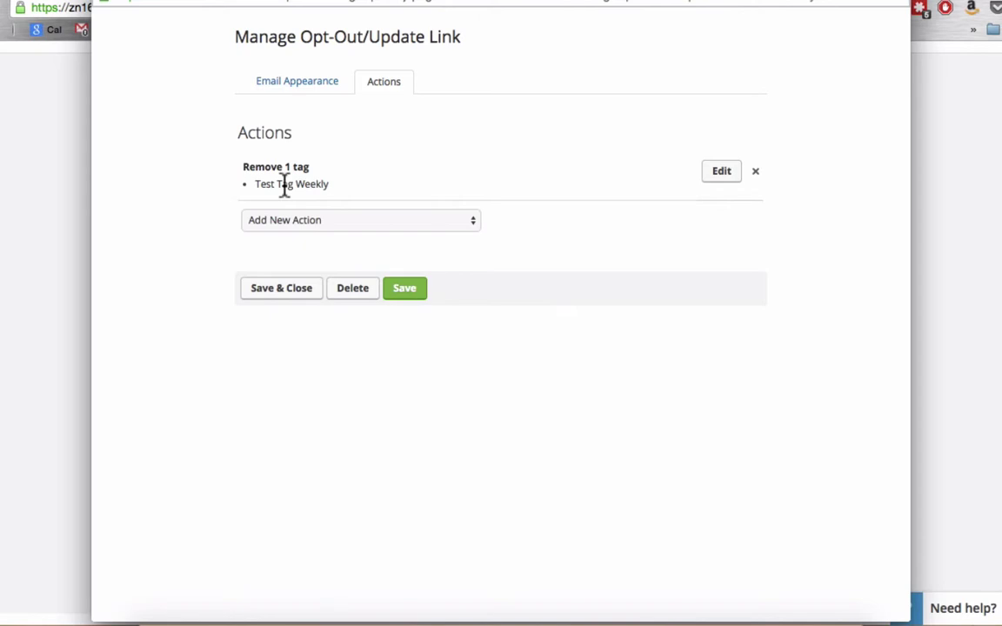
Save and close the Weekly Email Opt Out link, returning to the Automation Links list
left_click(406, 298)
left_click(276, 290)
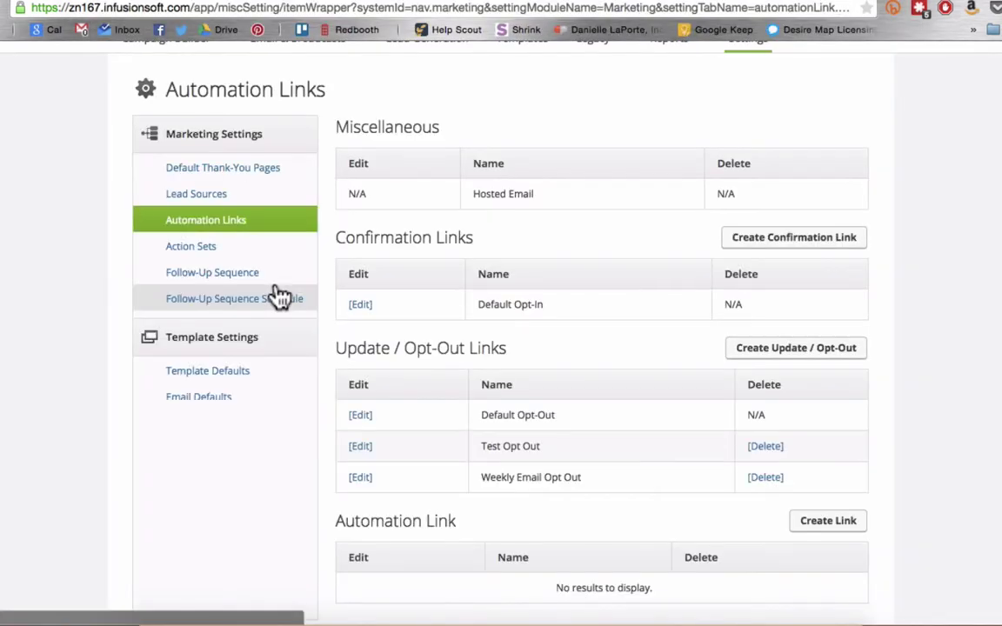
scroll(548, 436, "down", 1)
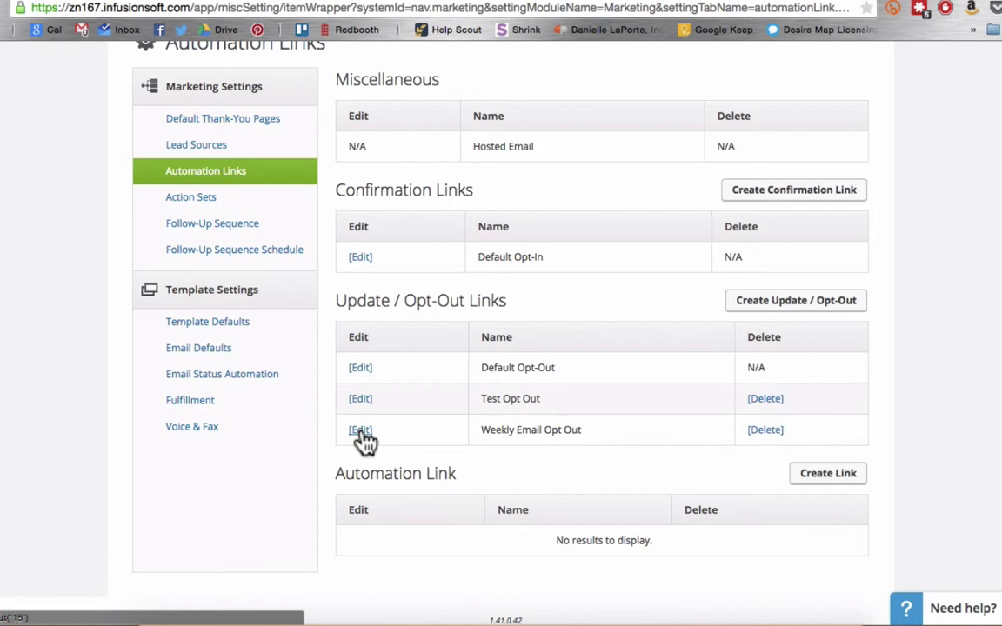
Create a broadcast from scratch and replace its footer unsubscribe line with ~OptOut_15~
scroll(365, 442, "up", 3)
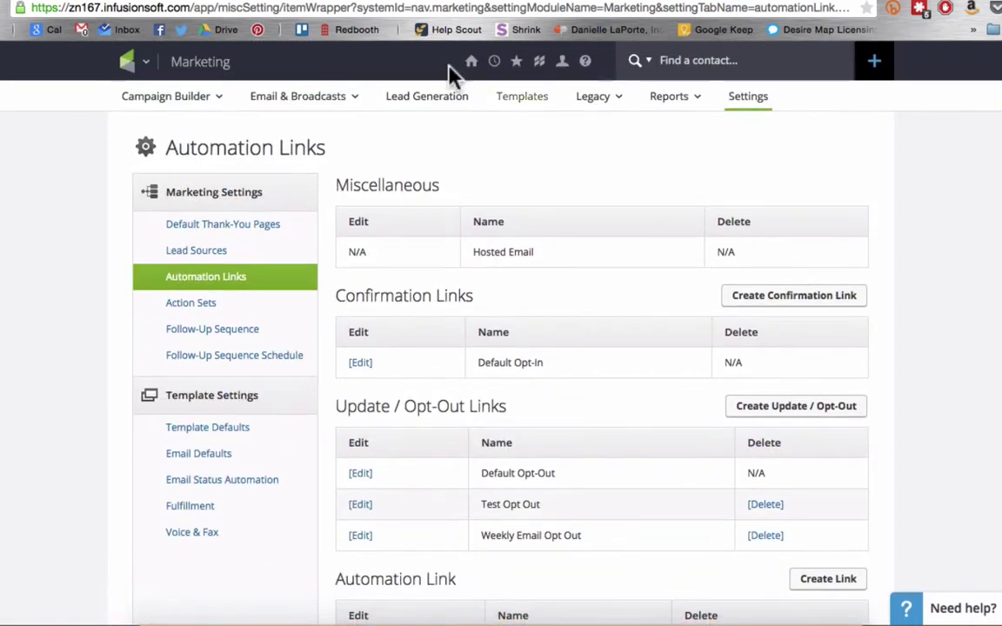
mouse_move(302, 109)
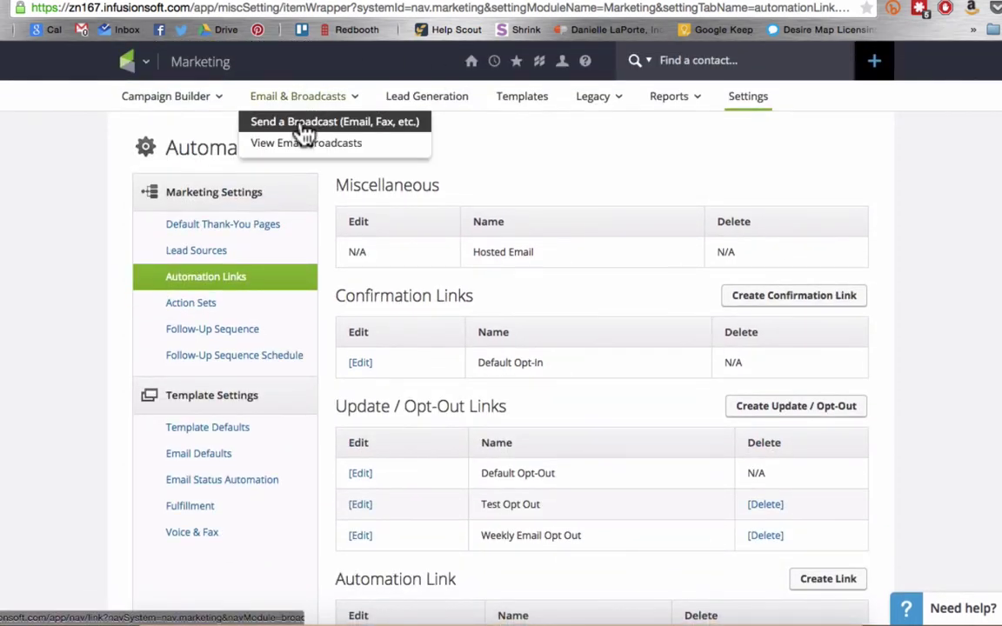
left_click(302, 130)
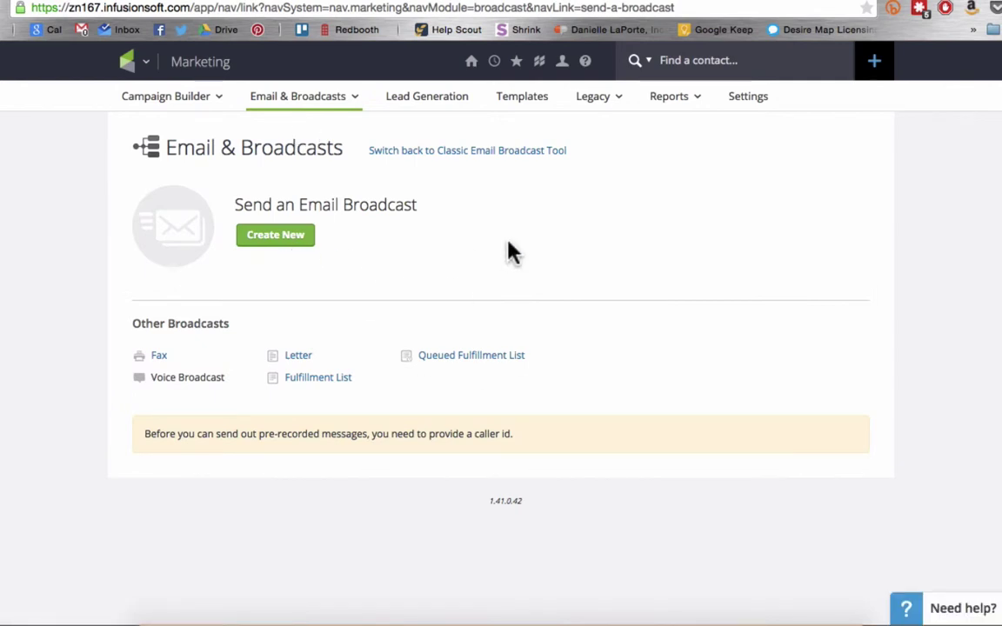
left_click(285, 242)
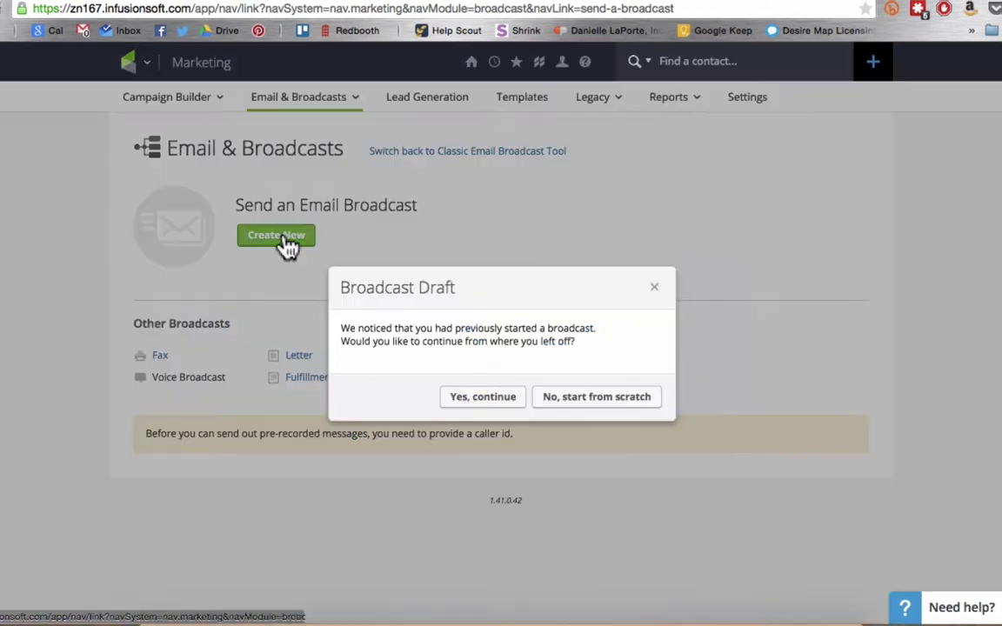
left_click(598, 402)
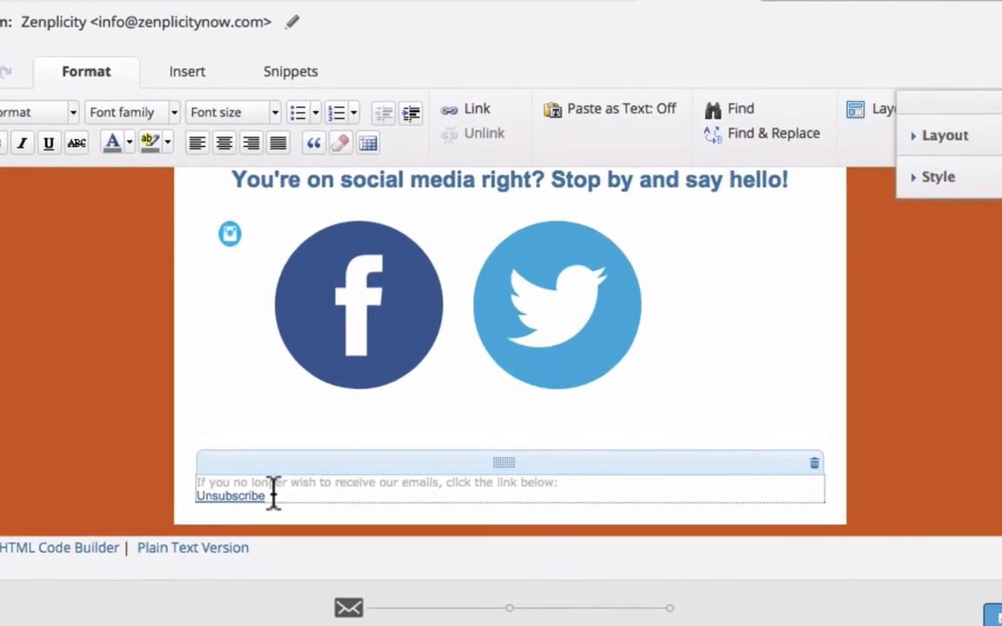
left_click_drag(272, 494, 180, 478)
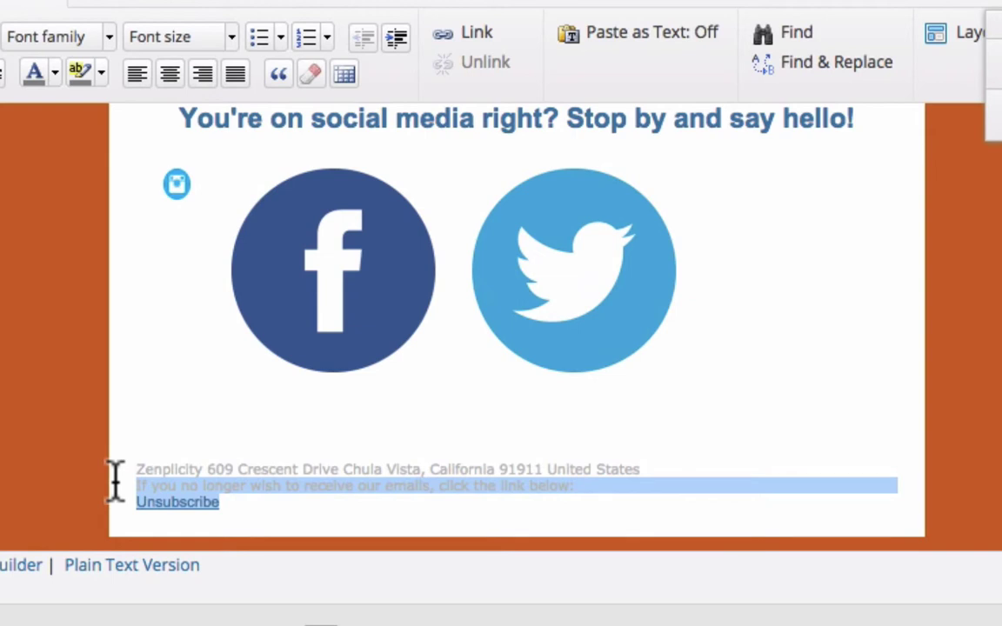
type("~")
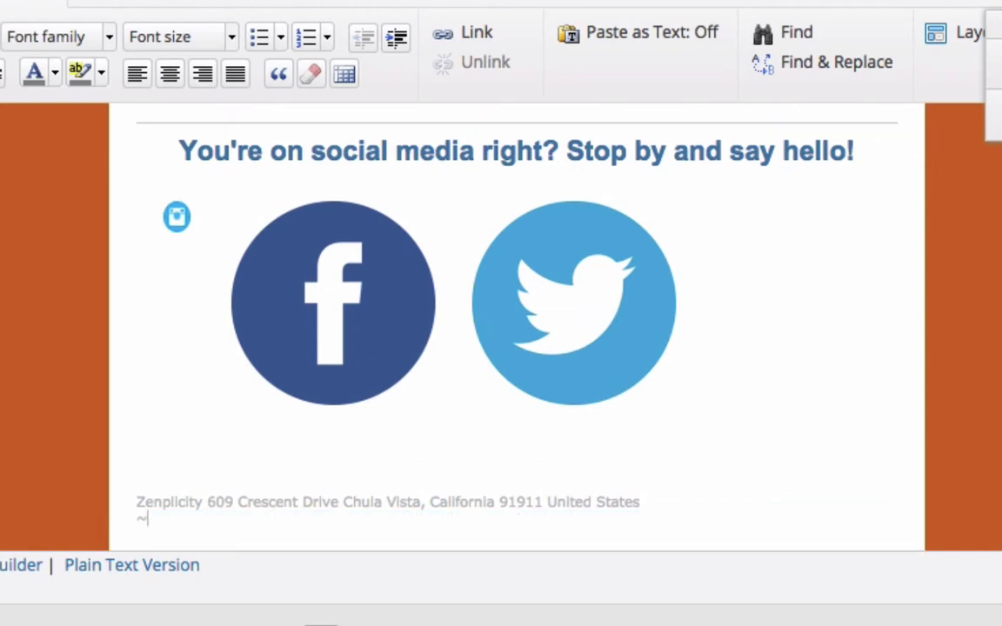
type("OptOut_")
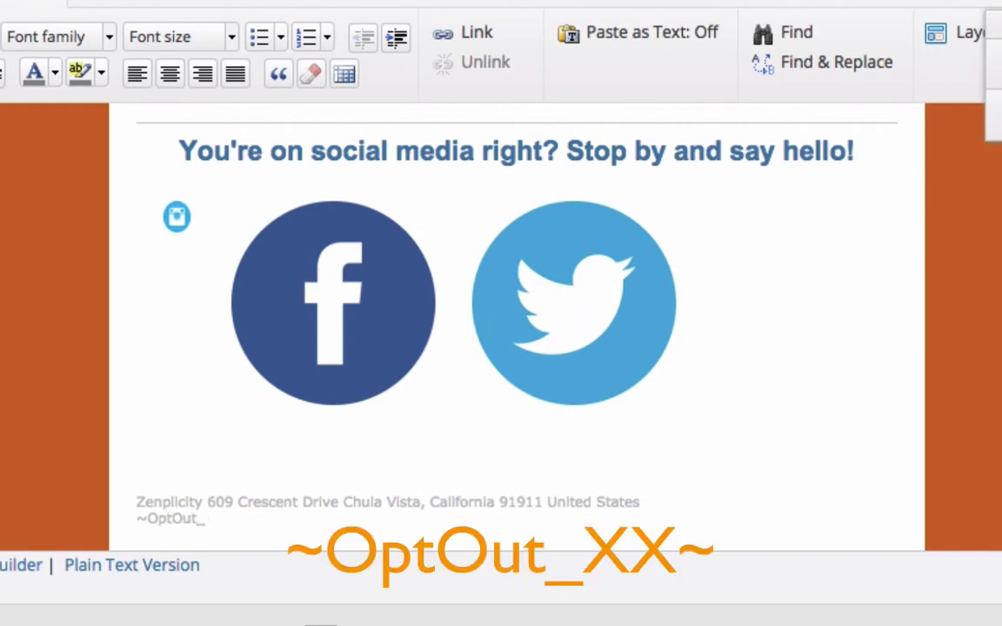
type("15~")
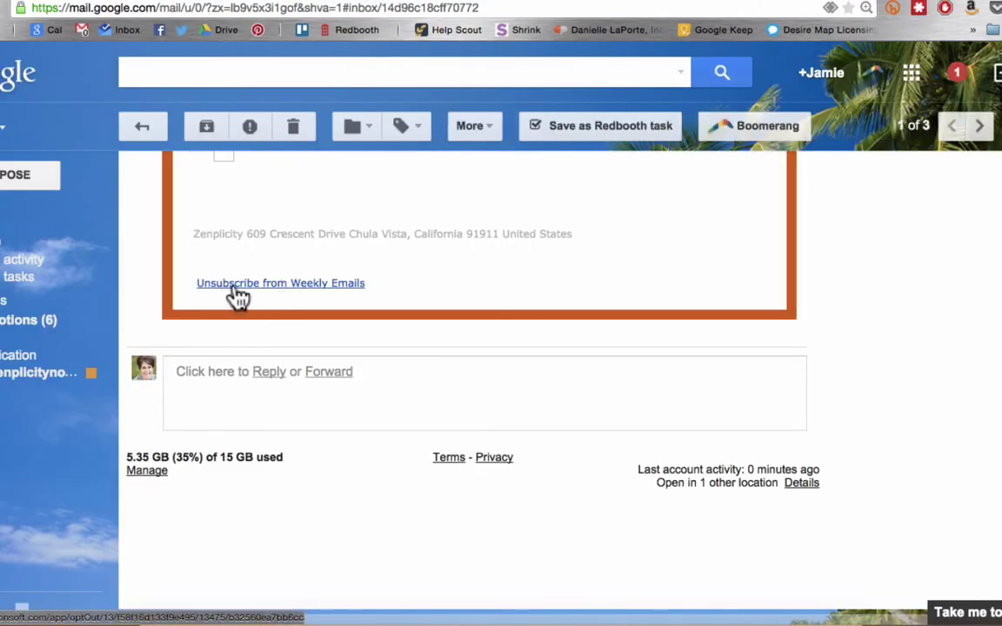
Follow the 'Unsubscribe from Weekly Emails' footer link to test it
left_click(294, 286)
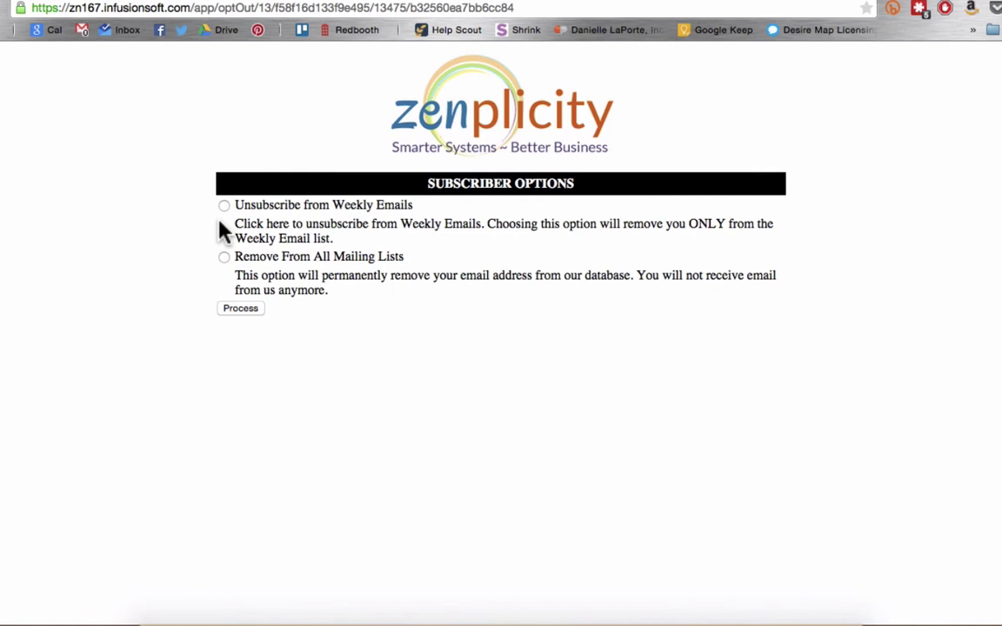
Close the test tab to get back to the Automation Links settings
key("super+w")
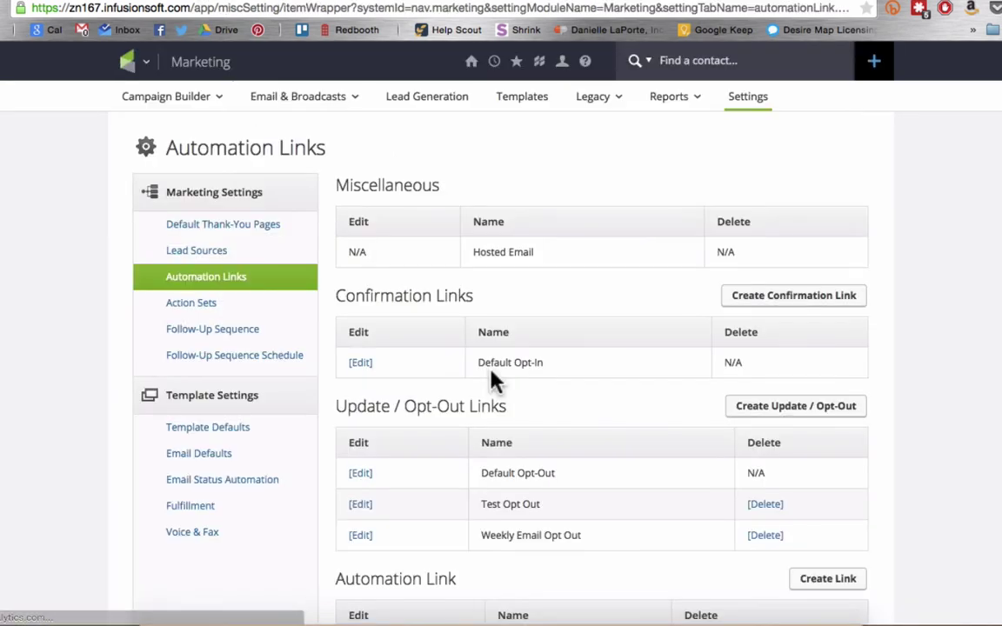